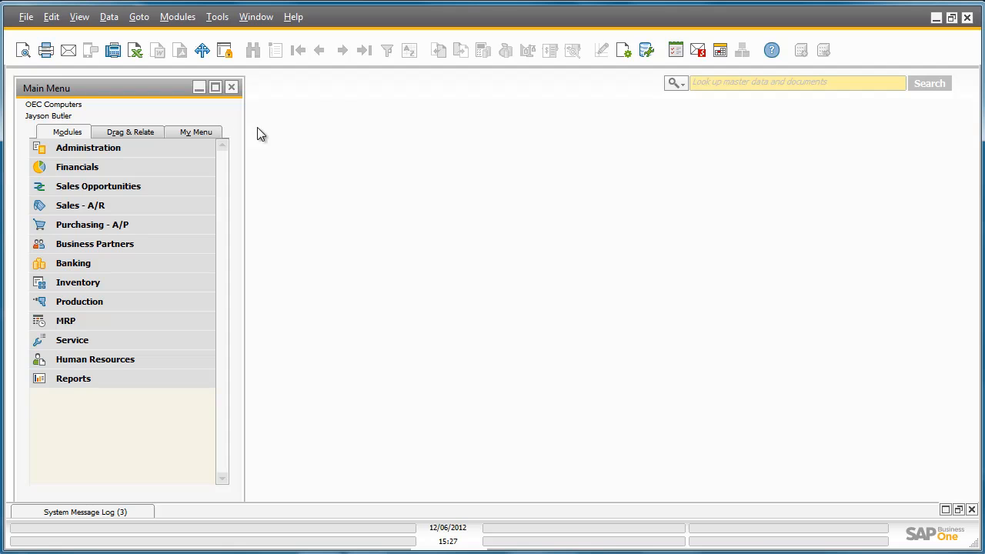
# - Add an inventory cycle with the cycle code Annual Inventory and the sequence Annually
pyautogui.click(197, 145)
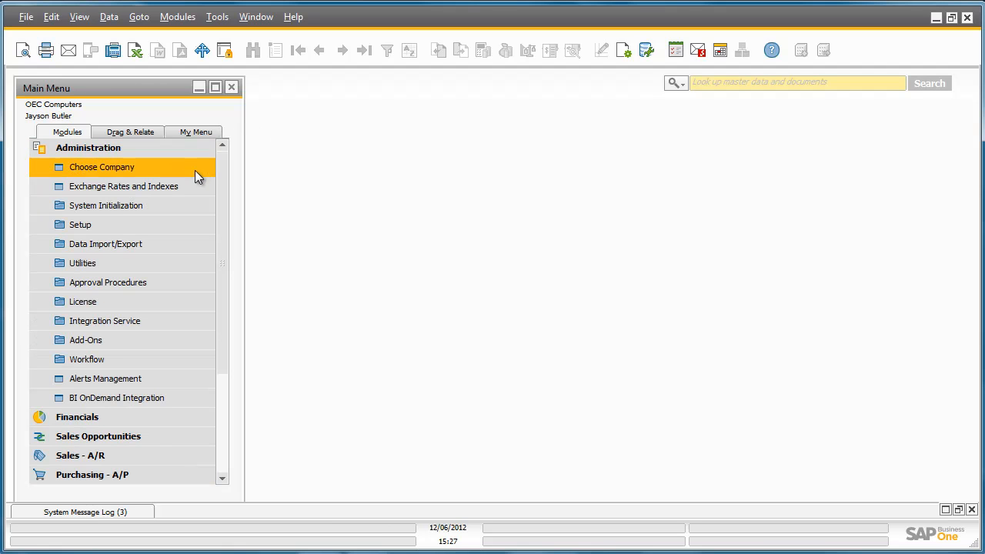
pyautogui.click(186, 222)
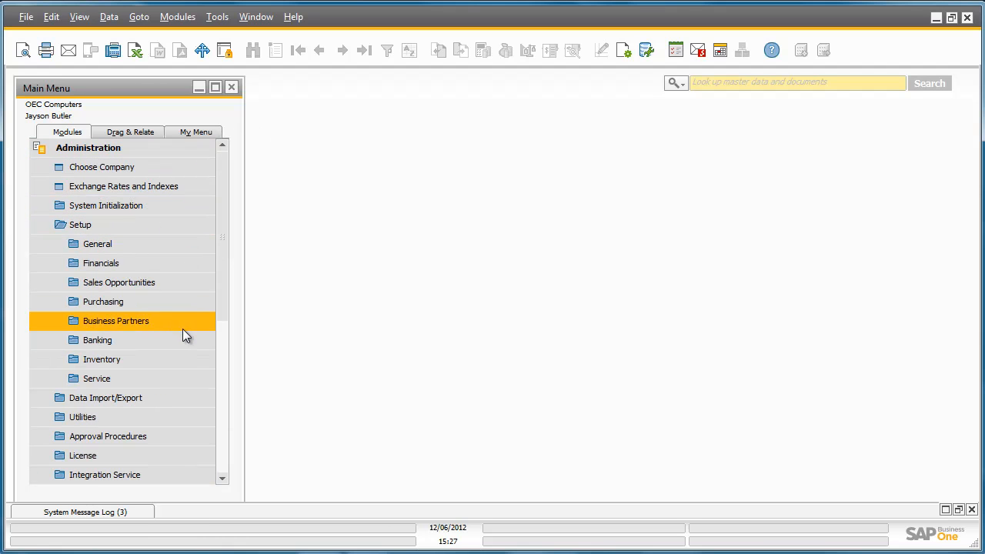
pyautogui.click(176, 358)
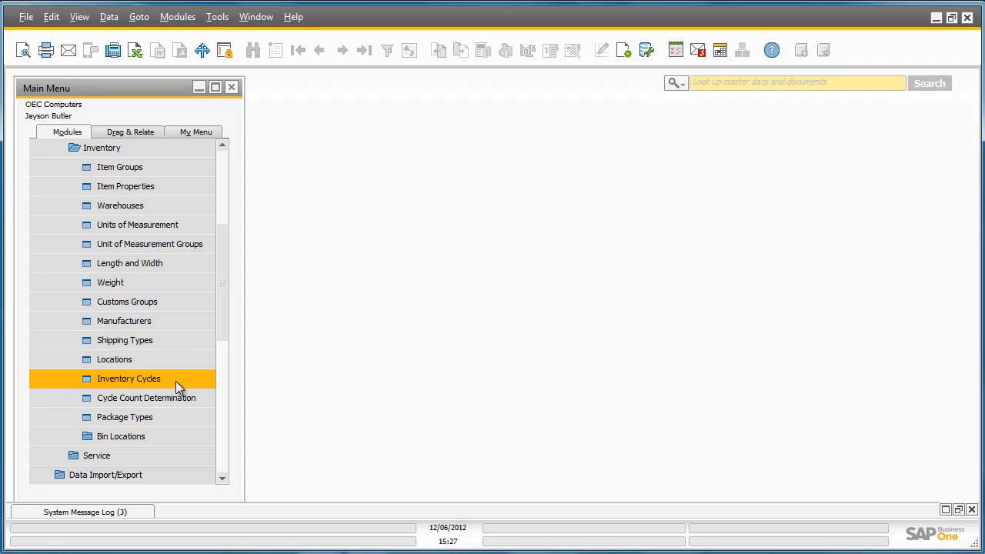
pyautogui.click(175, 380)
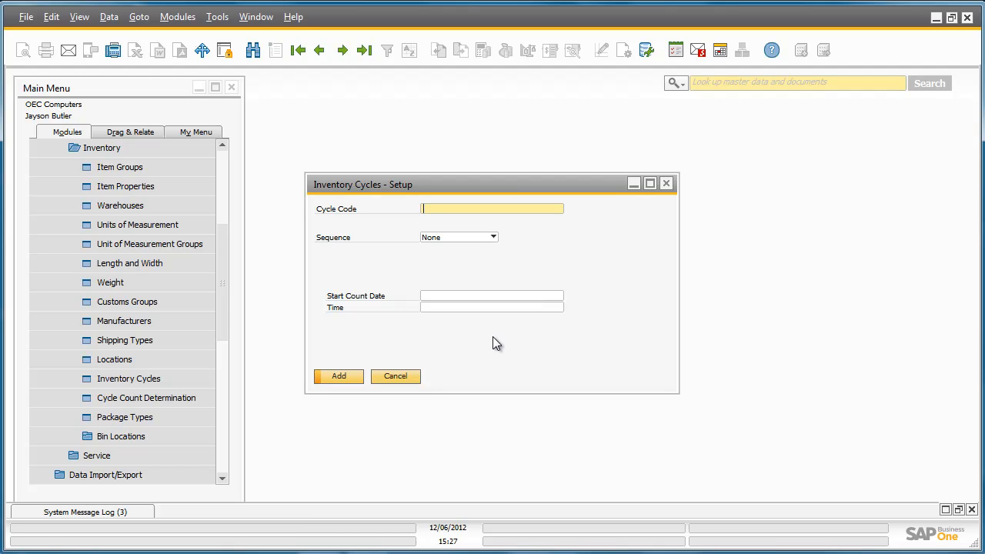
pyautogui.write('Annual Inventory')
pyautogui.click(494, 237)
pyautogui.click(488, 285)
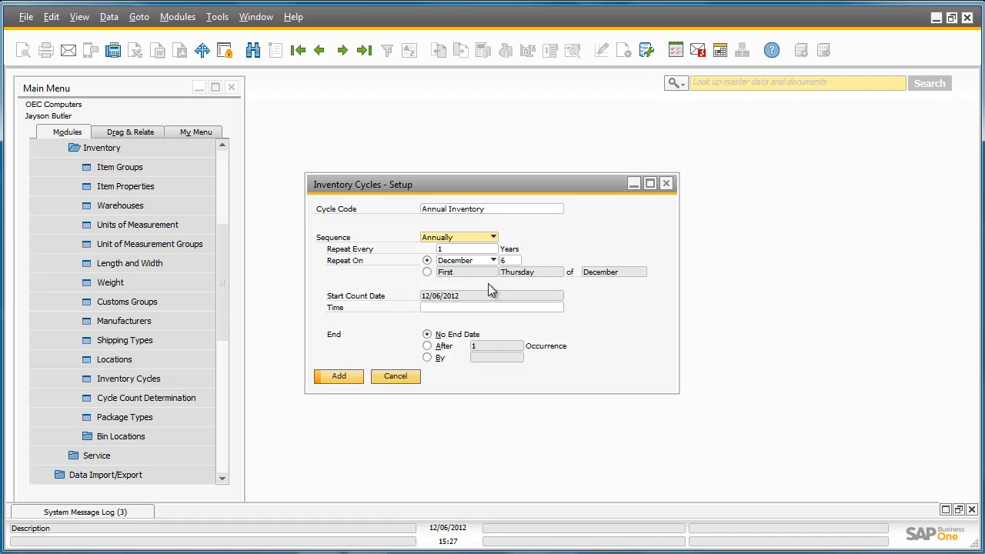
pyautogui.click(347, 377)
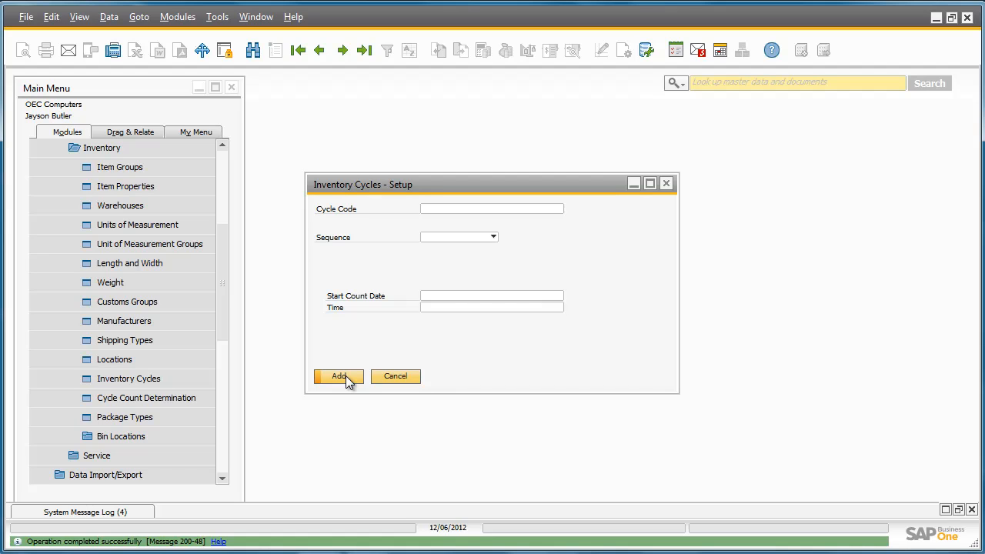
# - Assign the Annual Inventory cycle to the Rainbow Printers item group in General Warehouse 01, applying it to all existing items in the group
pyautogui.click(209, 398)
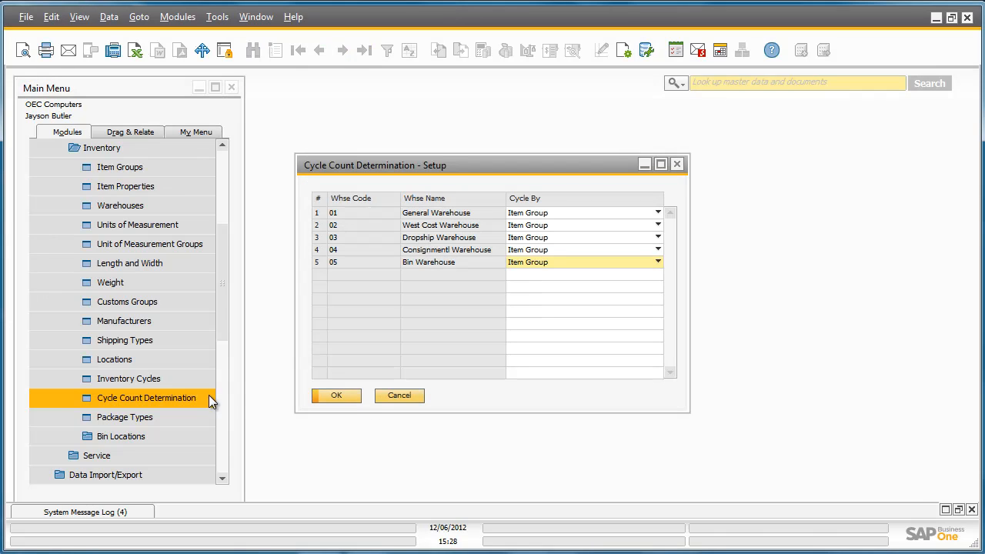
pyautogui.doubleClick(319, 219)
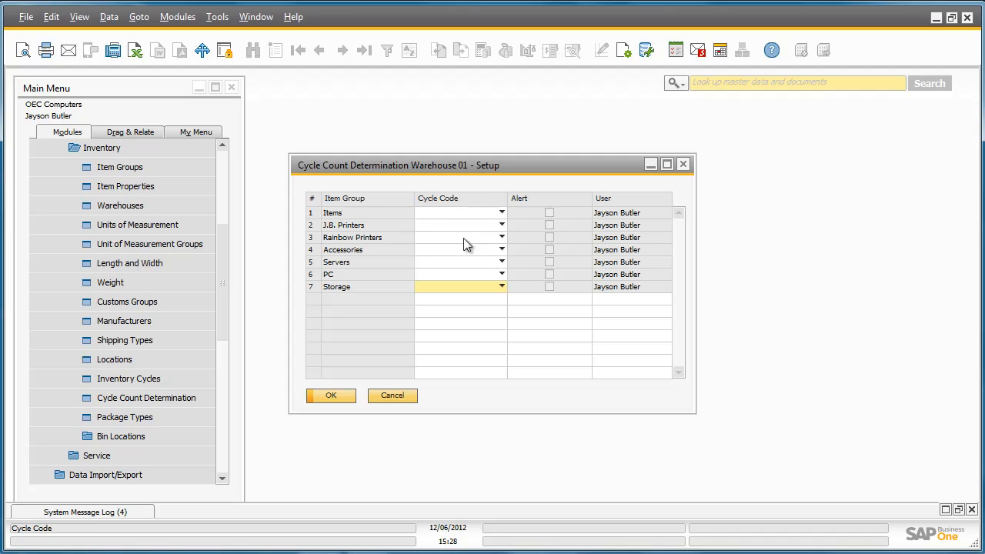
pyautogui.click(501, 238)
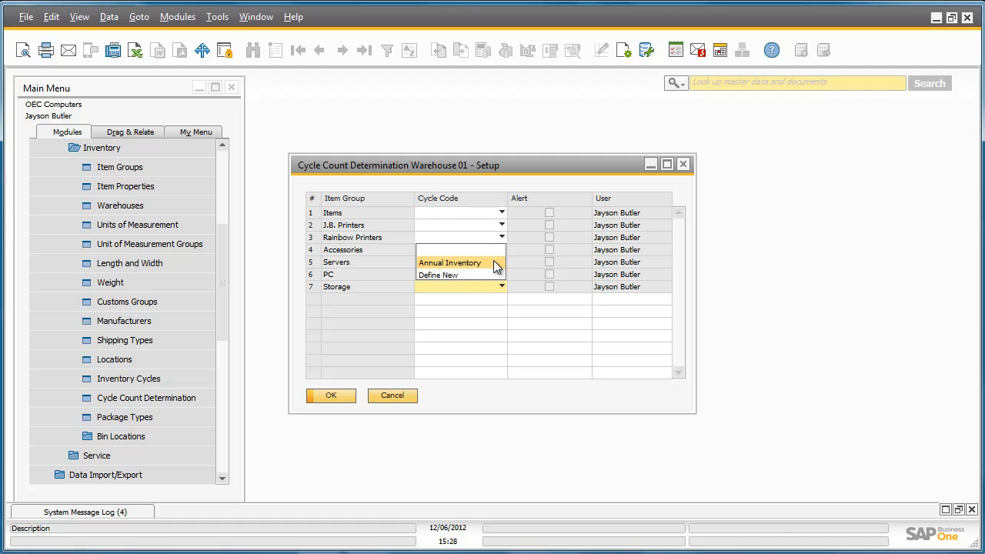
pyautogui.click(494, 263)
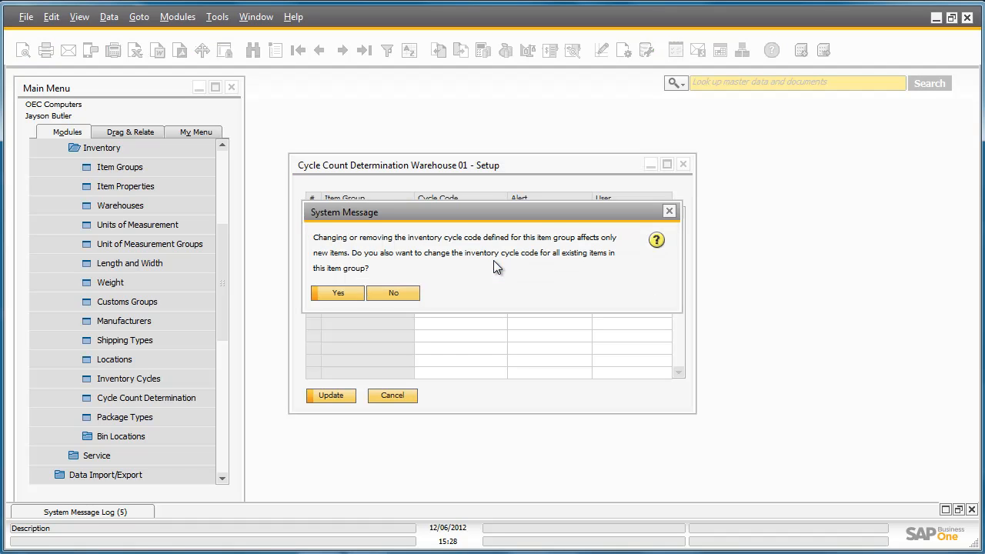
pyautogui.click(346, 292)
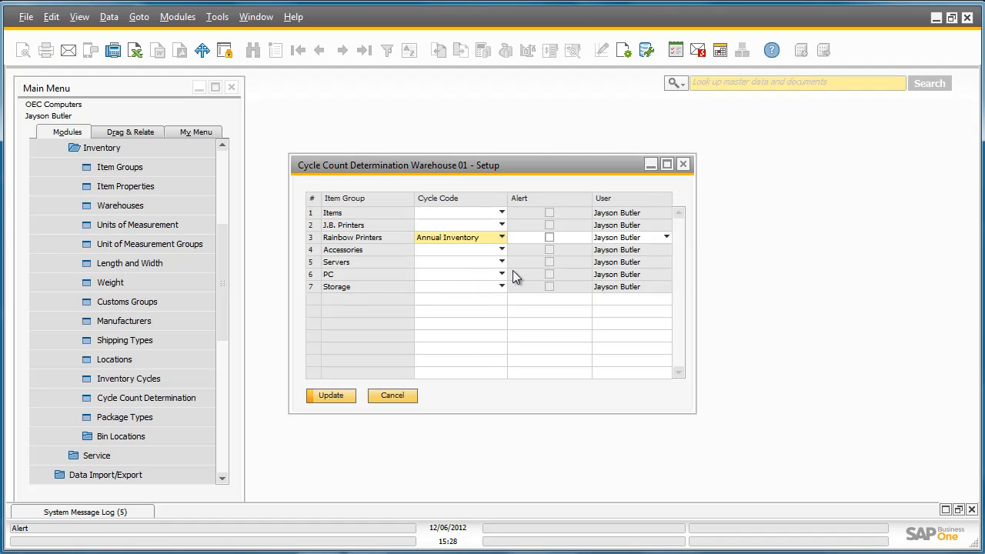
# - Enable the count alert for Rainbow Printers in warehouse 01 and save the cycle count determination
pyautogui.click(550, 238)
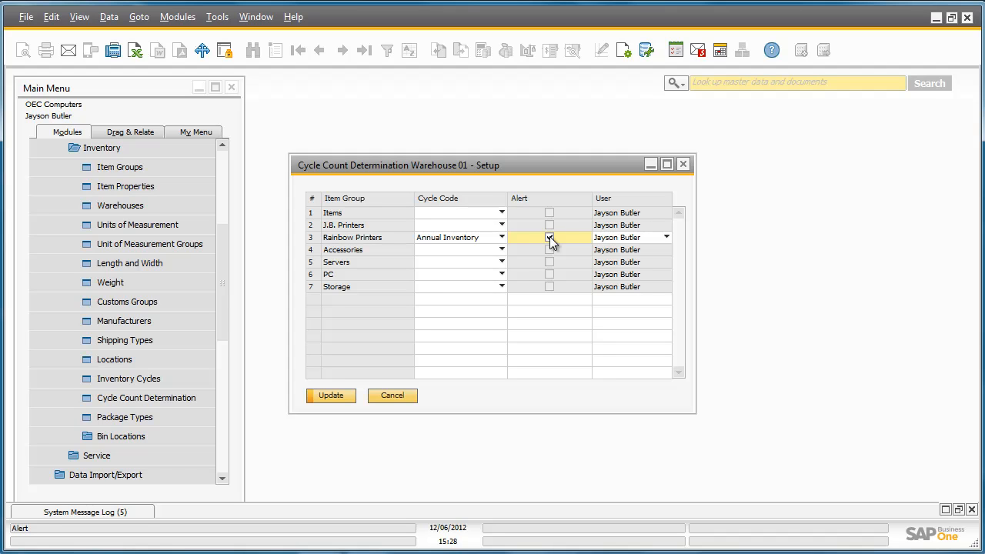
pyautogui.click(350, 396)
pyautogui.click(347, 395)
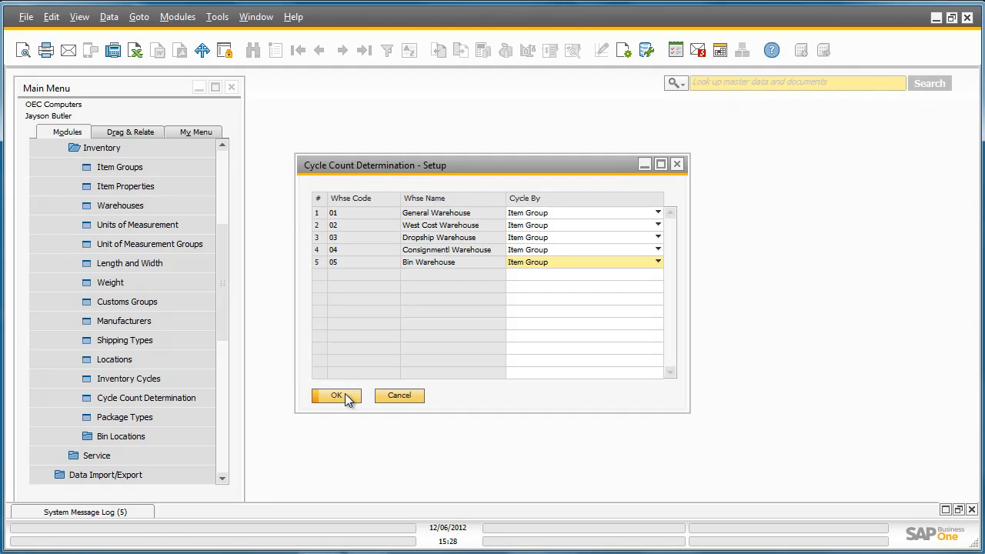
pyautogui.click(345, 393)
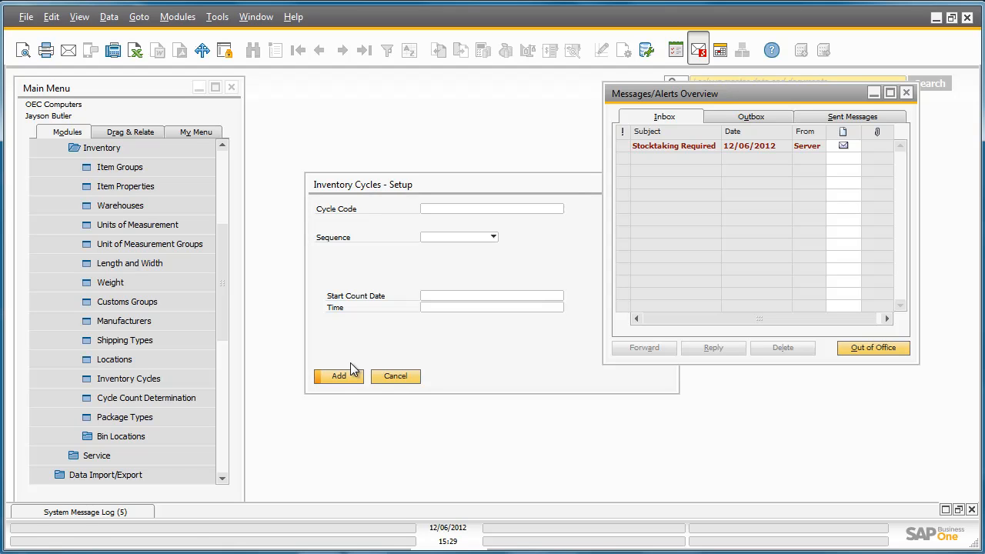
# - Create an inventory counting document for item A00006, Rainbow 1200 Laser Series, from the Stocktaking Required alert, and maximize its window
pyautogui.click(683, 147)
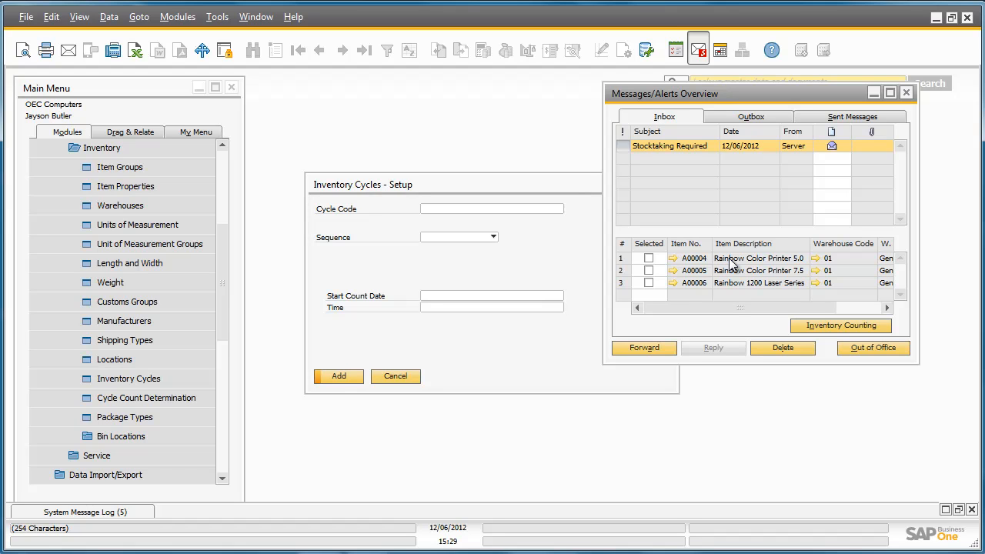
pyautogui.click(648, 283)
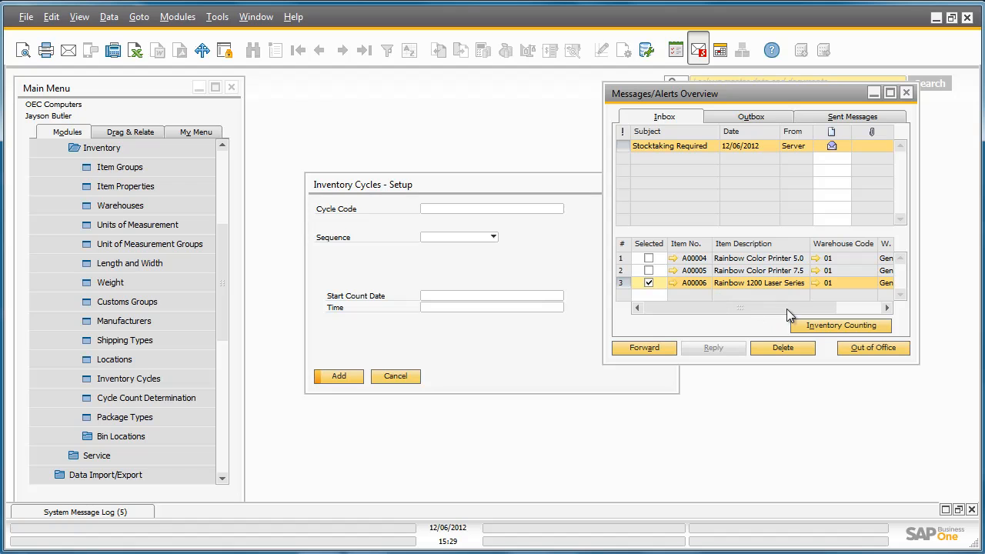
pyautogui.click(839, 327)
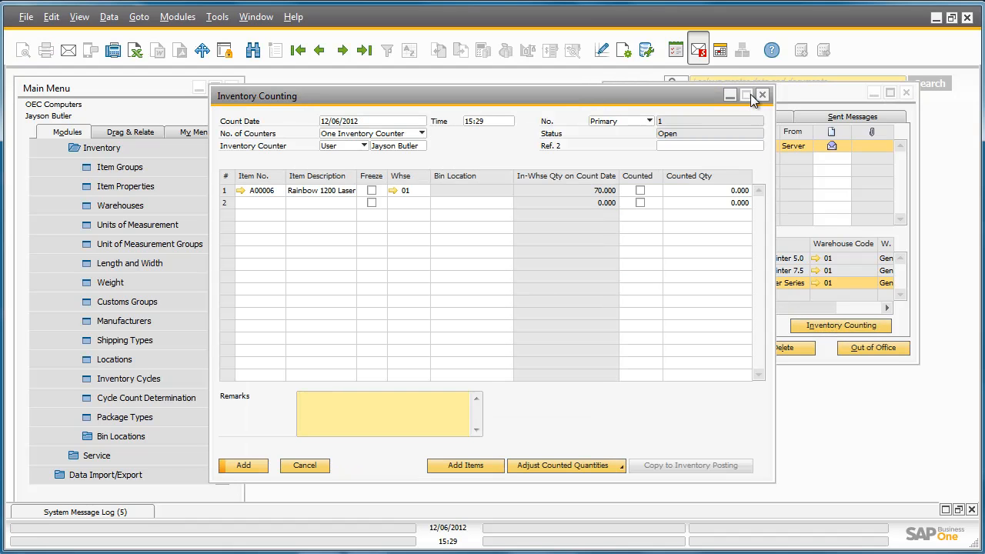
pyautogui.click(746, 95)
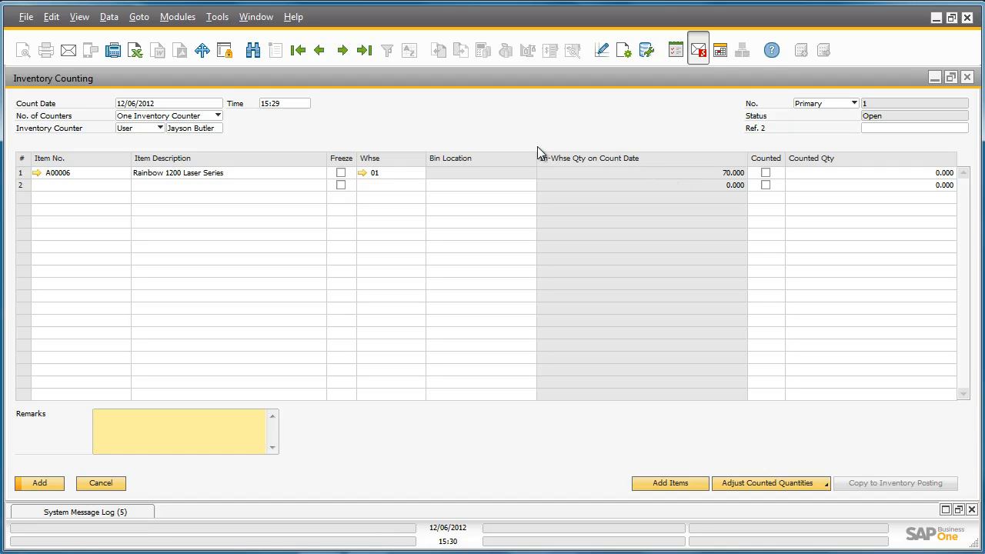
# - Set the number of counters to Two Inventory Counters and choose a user from the Purchase department as the second counter
pyautogui.click(218, 115)
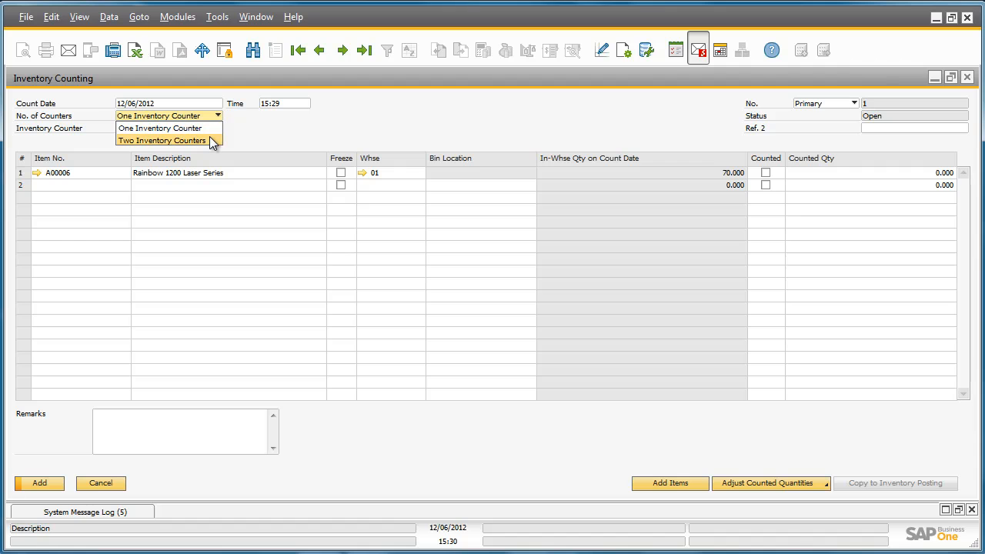
pyautogui.click(177, 140)
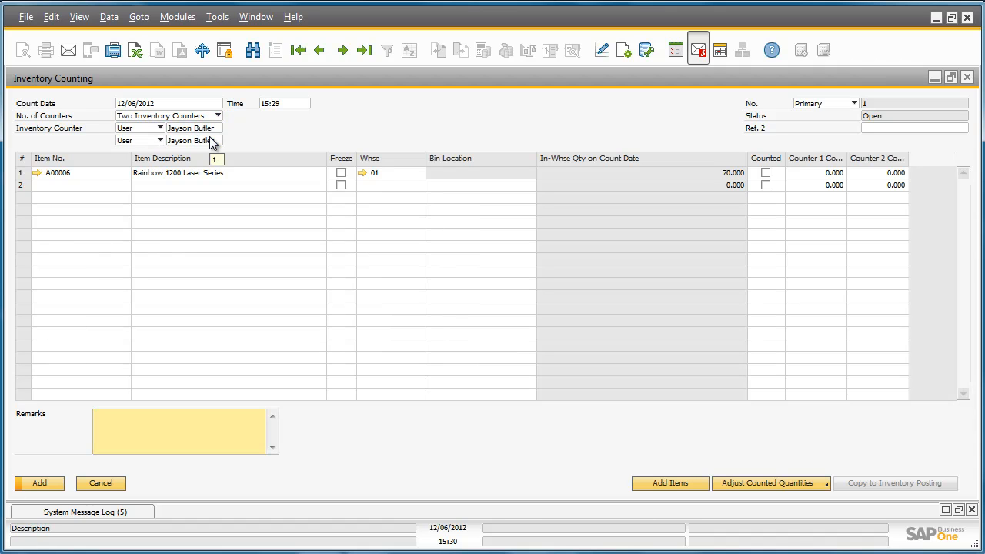
pyautogui.click(213, 144)
pyautogui.click(219, 140)
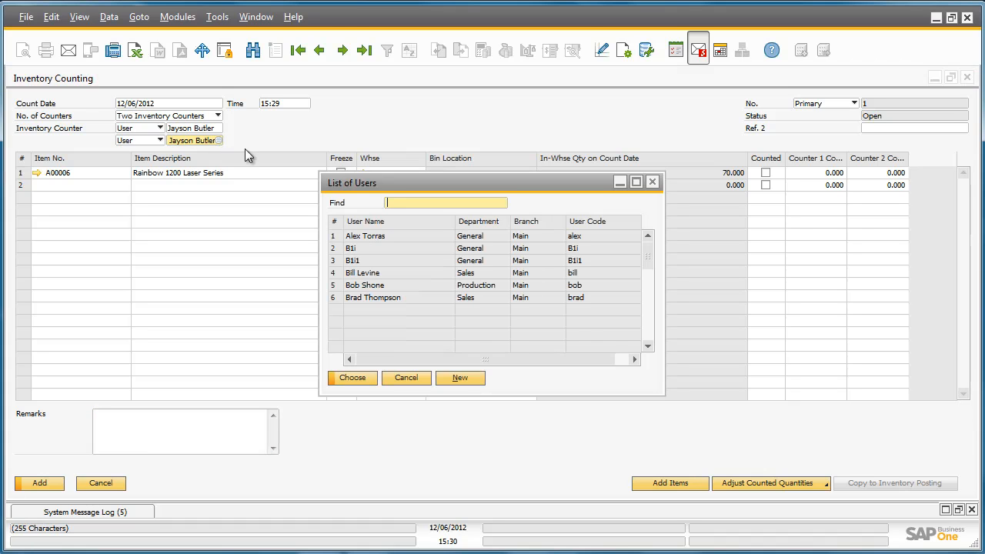
pyautogui.write('Fred')
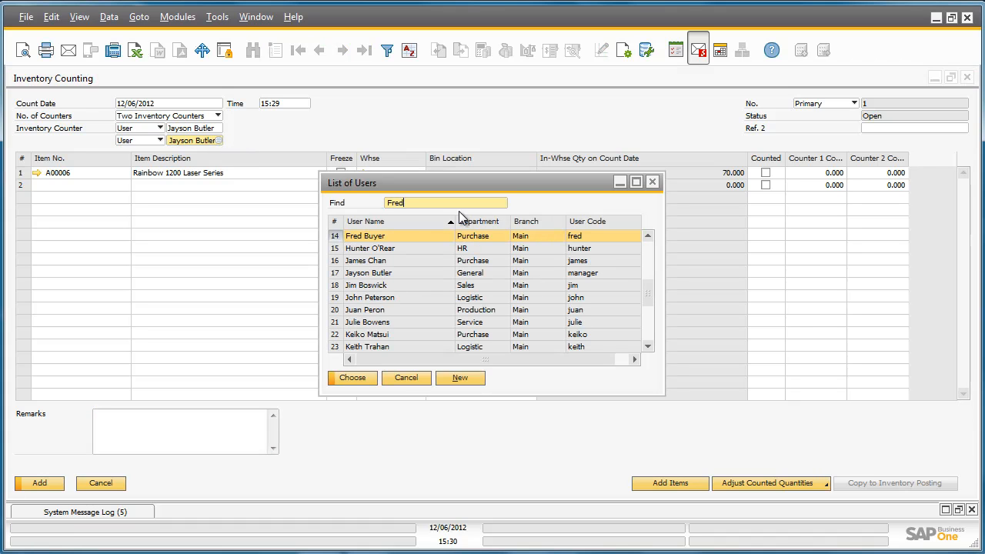
pyautogui.click(352, 377)
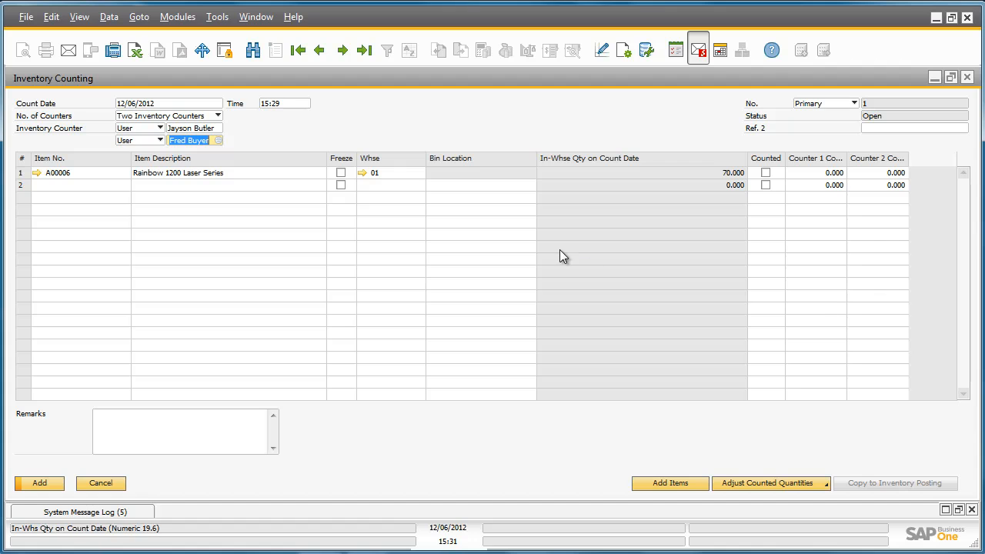
# - Freeze item A00006 for the count and add the inventory counting document
pyautogui.click(341, 173)
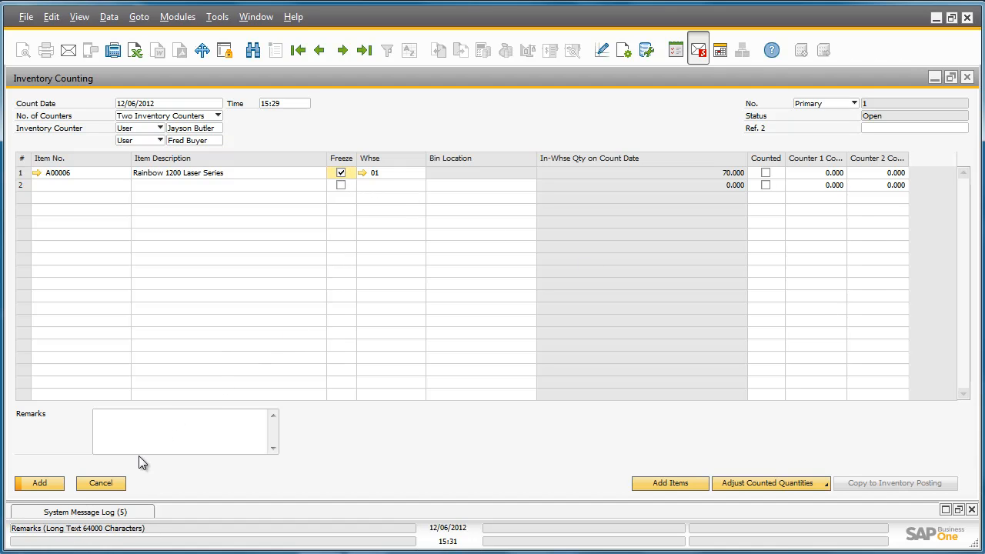
pyautogui.click(42, 483)
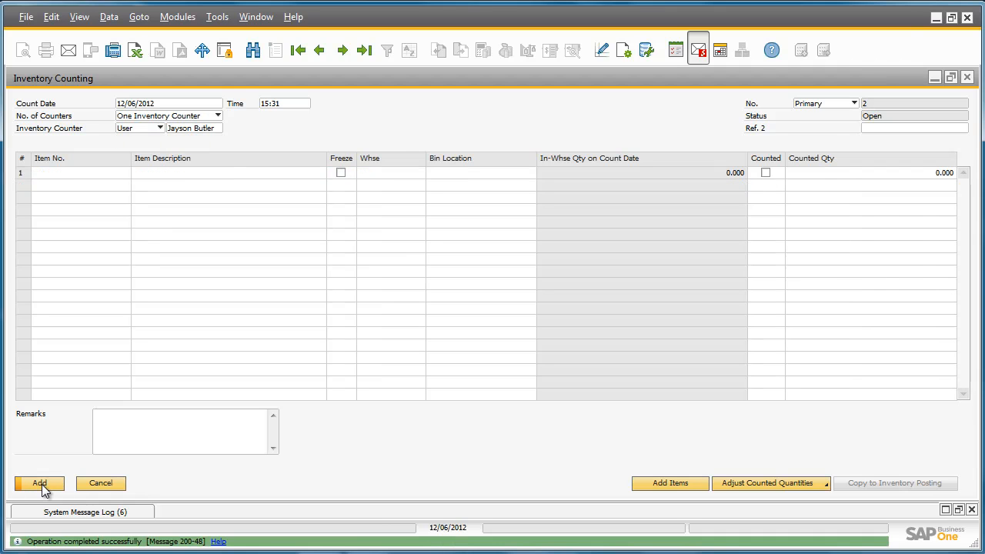
# - Preview the printed count sheet of the last inventory counting document, showing in-warehouse quantities and both counters, and close the report and document
pyautogui.click(365, 51)
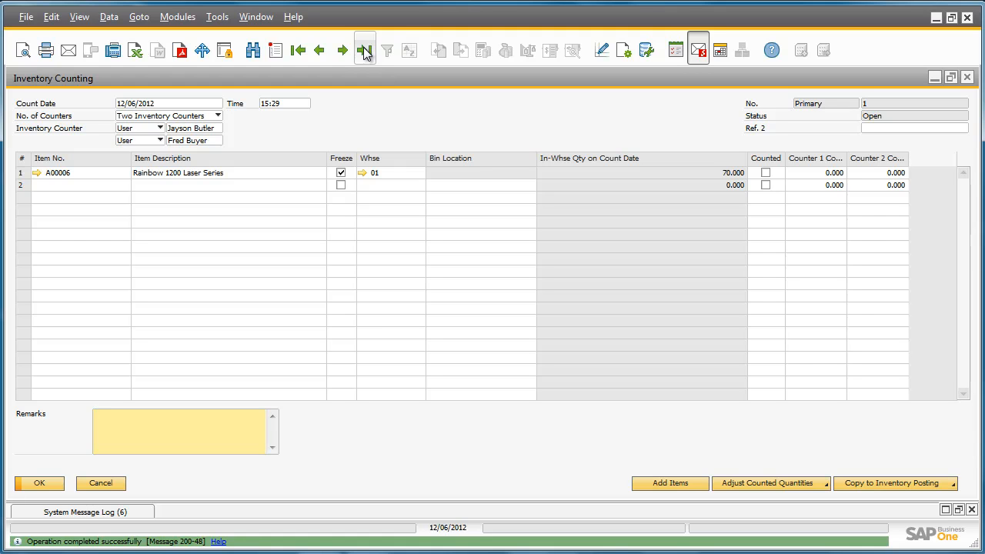
pyautogui.click(23, 50)
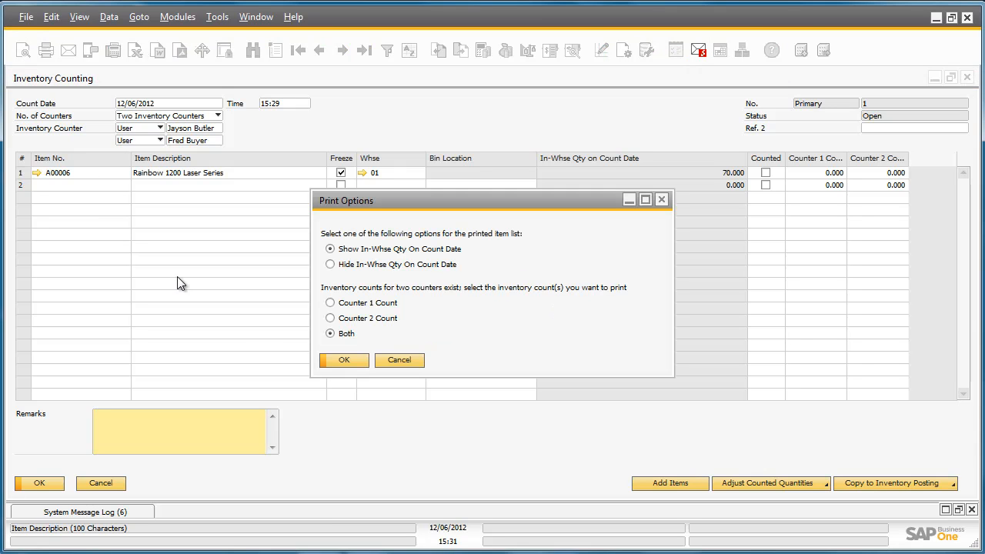
pyautogui.click(361, 364)
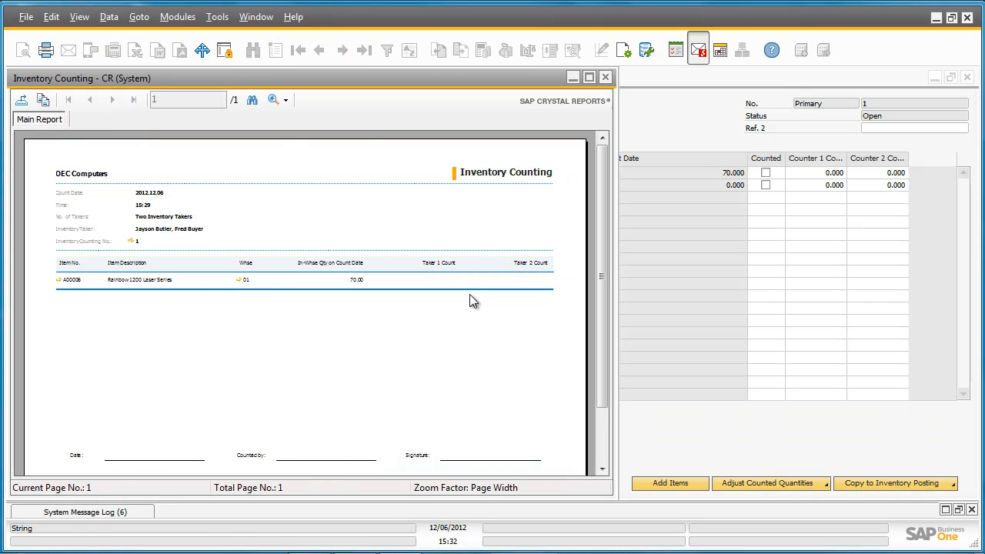
pyautogui.moveTo(601, 246)
pyautogui.mouseDown()
pyautogui.moveTo(597, 324)
pyautogui.moveTo(604, 226)
pyautogui.mouseUp()
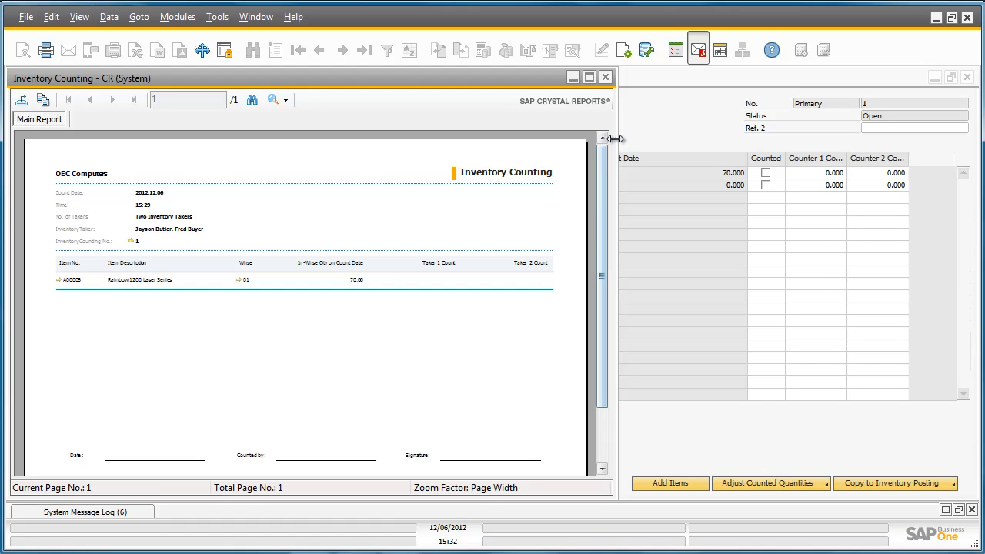
pyautogui.click(607, 78)
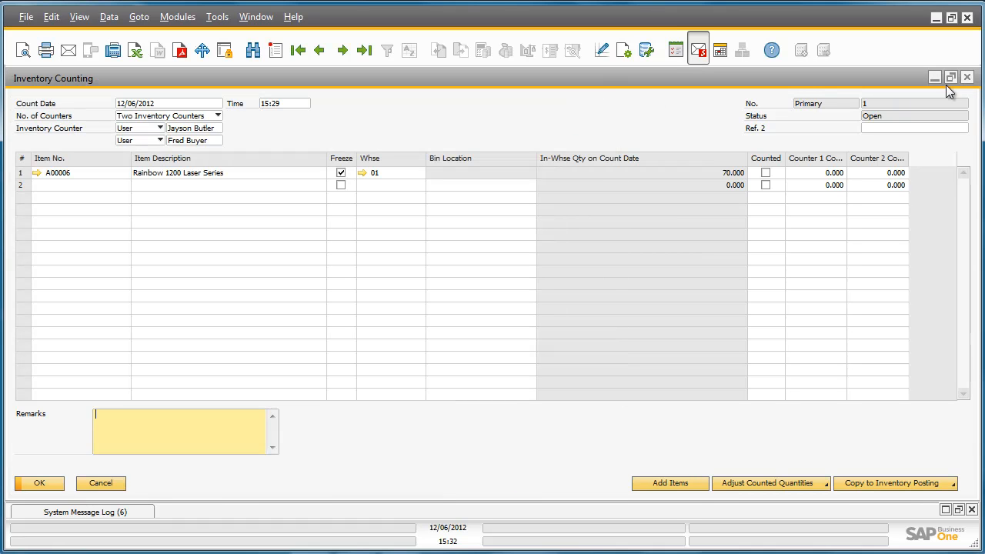
pyautogui.click(968, 78)
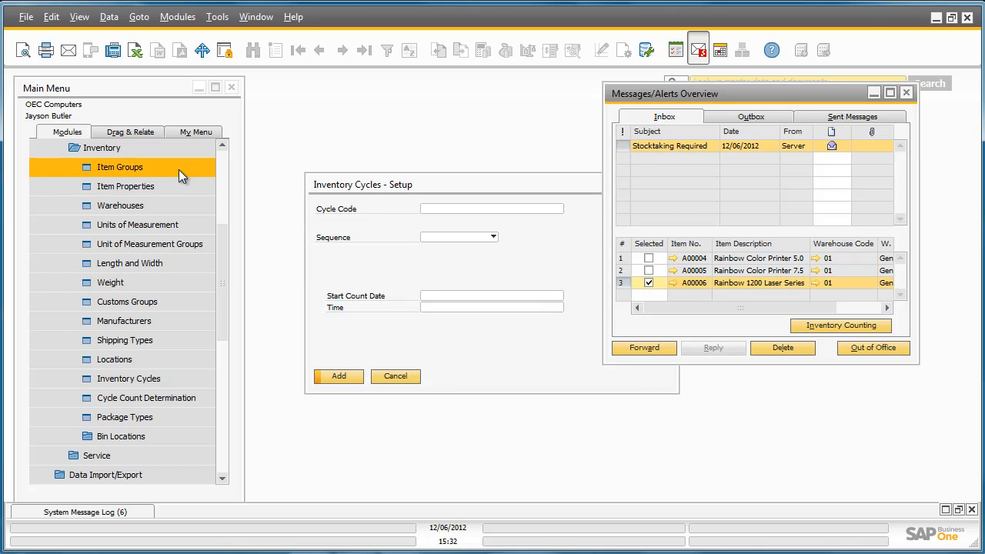
# - Open the last inventory counting document from the inventory counting transactions
pyautogui.click(166, 149)
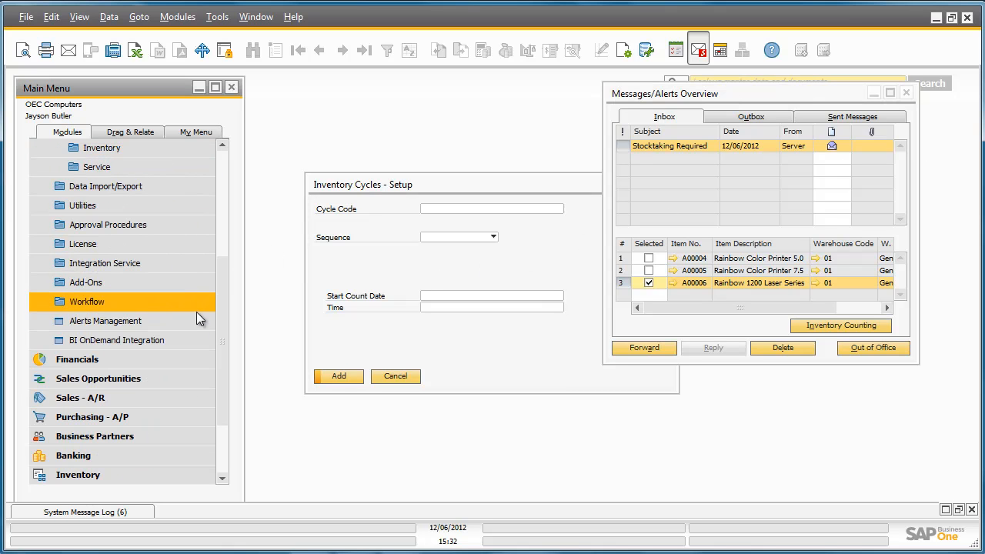
pyautogui.click(167, 471)
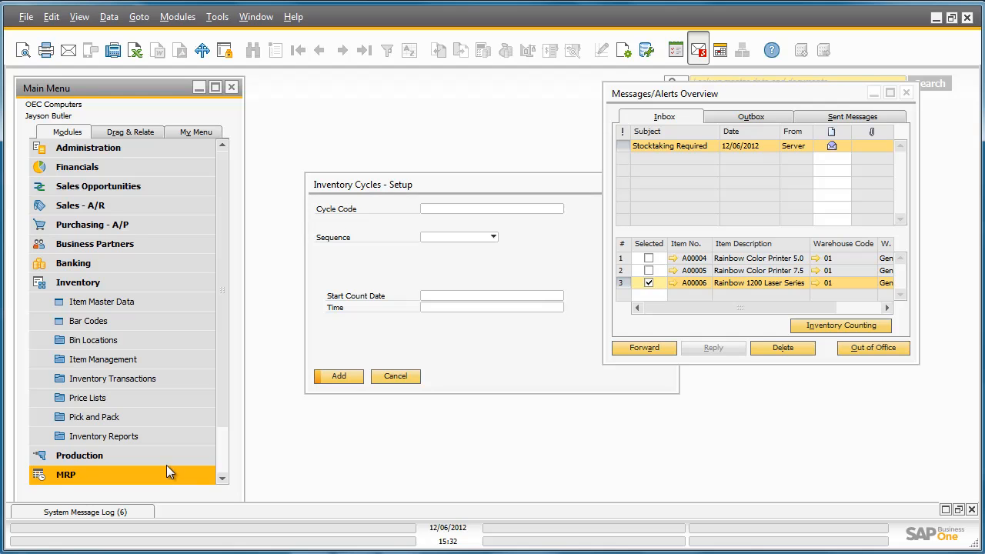
pyautogui.click(173, 377)
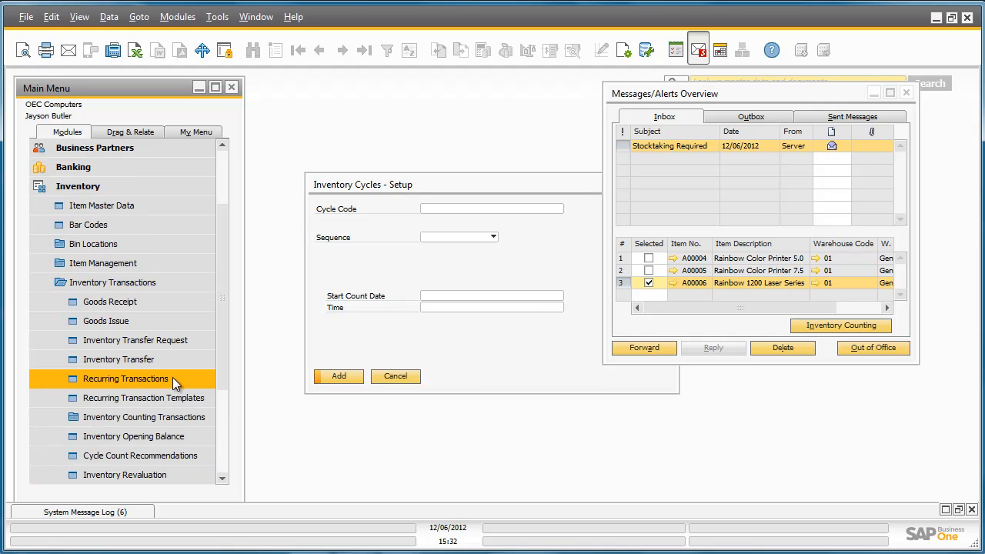
pyautogui.click(171, 415)
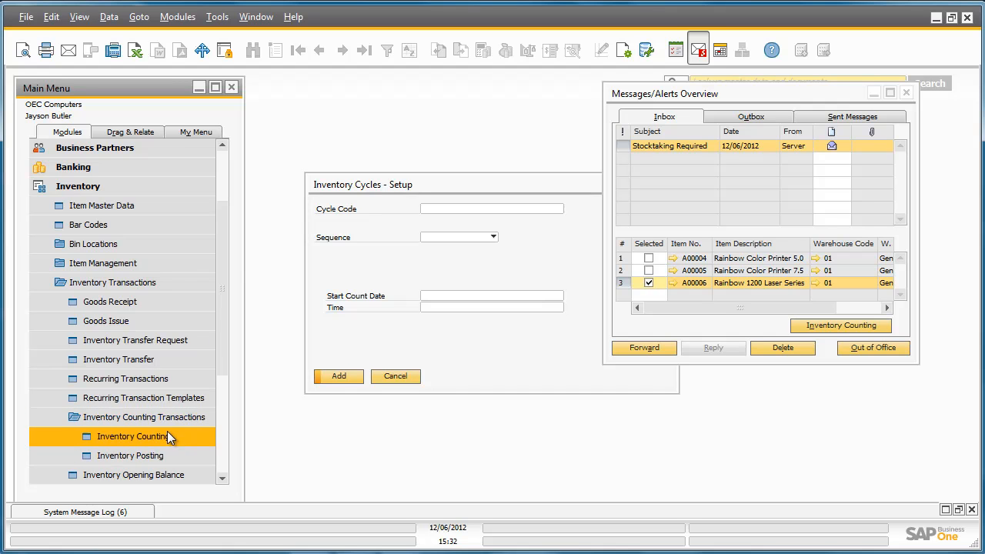
pyautogui.click(167, 435)
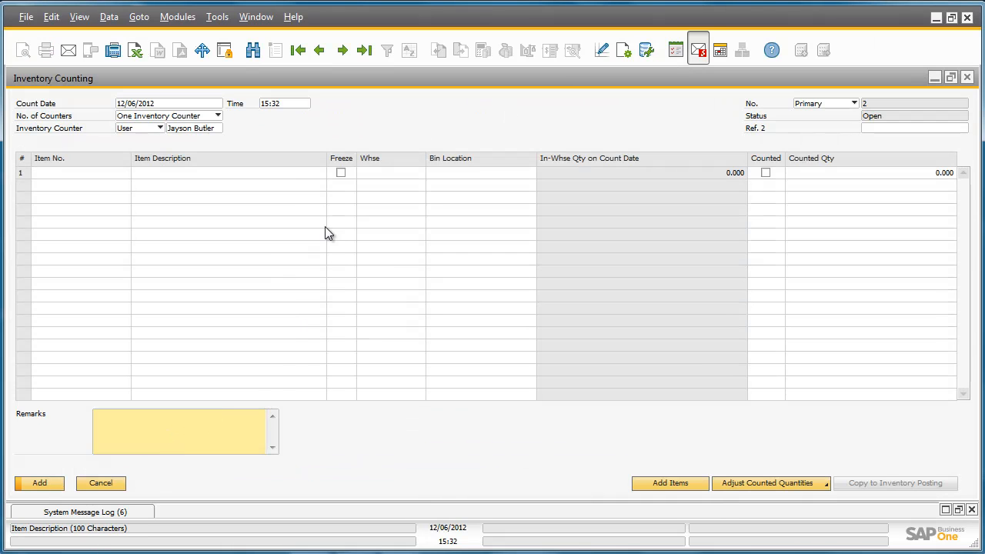
pyautogui.click(365, 50)
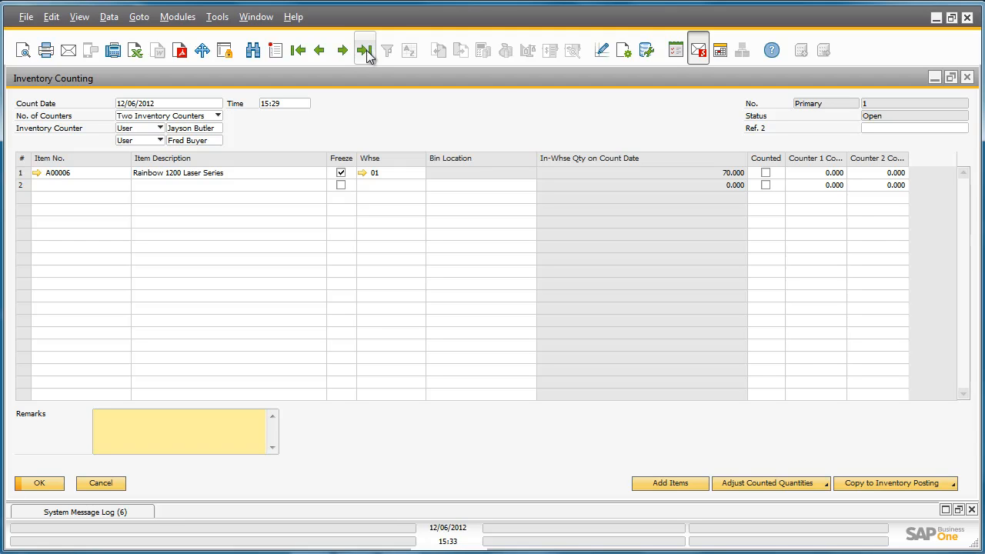
# - Enter counted quantities of 69 for counter 1 and 68 for counter 2 on item A00006, and update the document
pyautogui.click(808, 171)
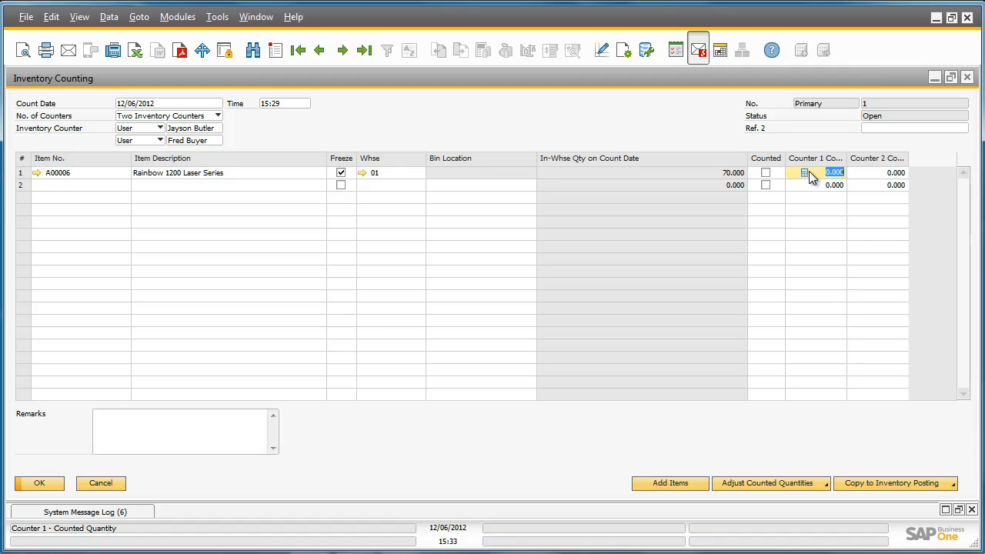
pyautogui.write('69')
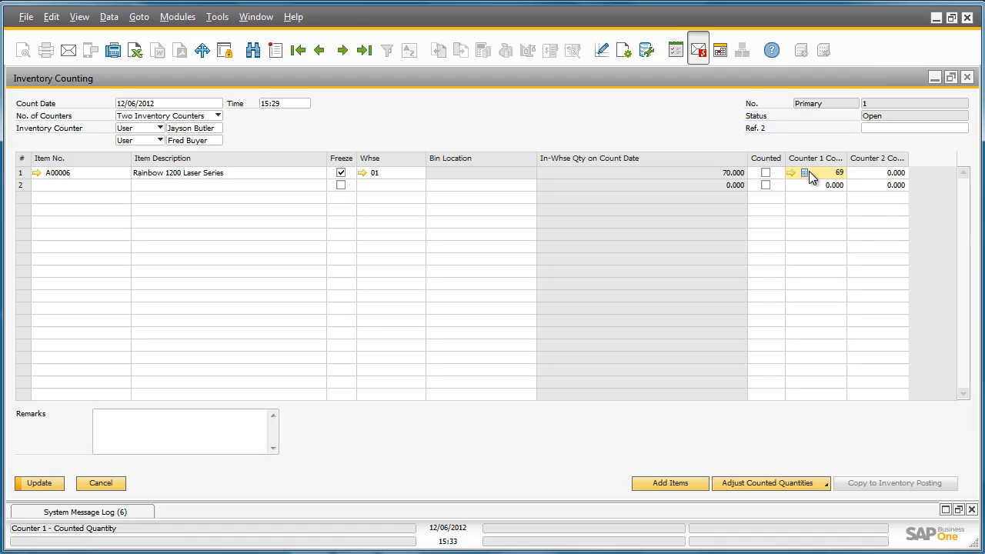
pyautogui.press('Tab')
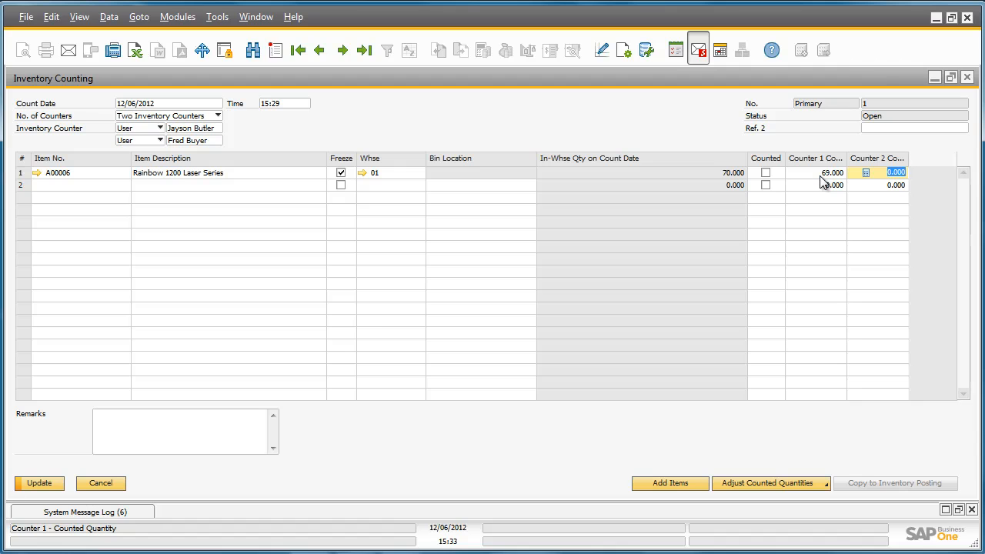
pyautogui.write('68')
pyautogui.press('Tab')
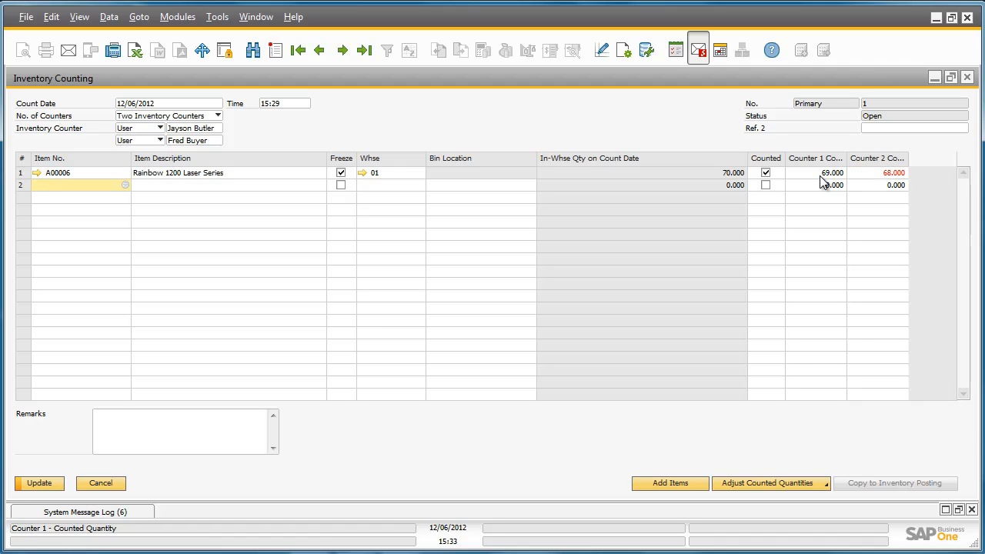
pyautogui.click(40, 483)
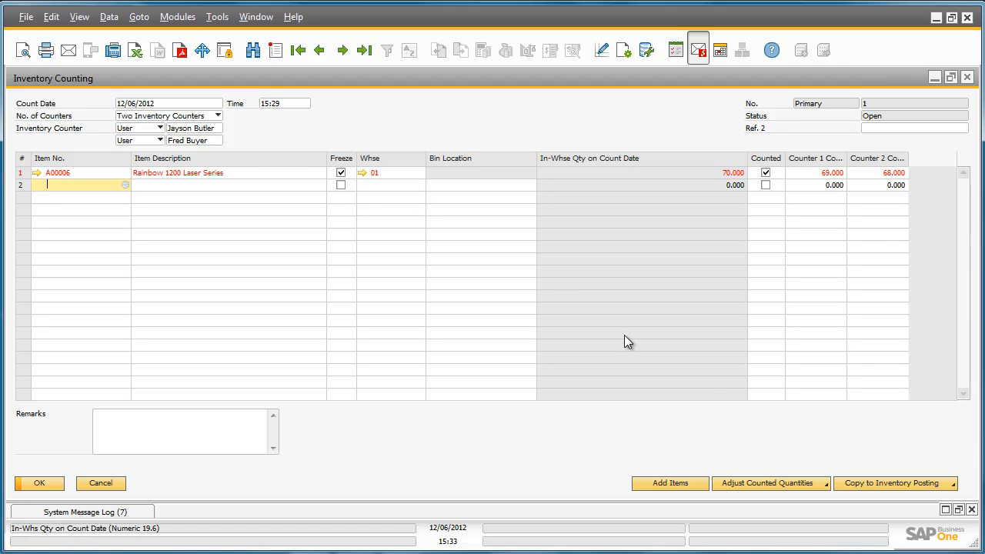
# - Copy the counting document to an inventory posting using the Counter 2 Count, and submit it to reach the serial number selection
pyautogui.click(896, 482)
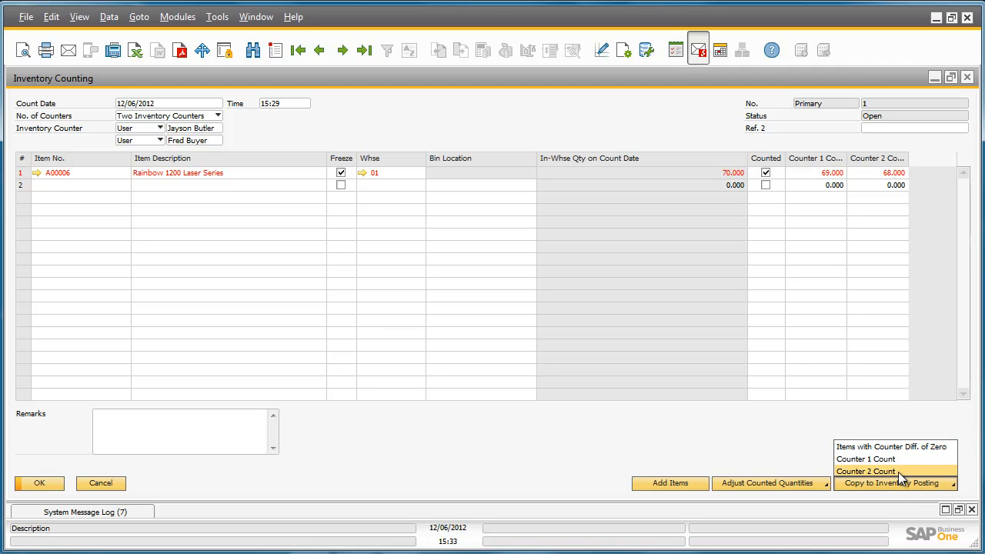
pyautogui.click(898, 471)
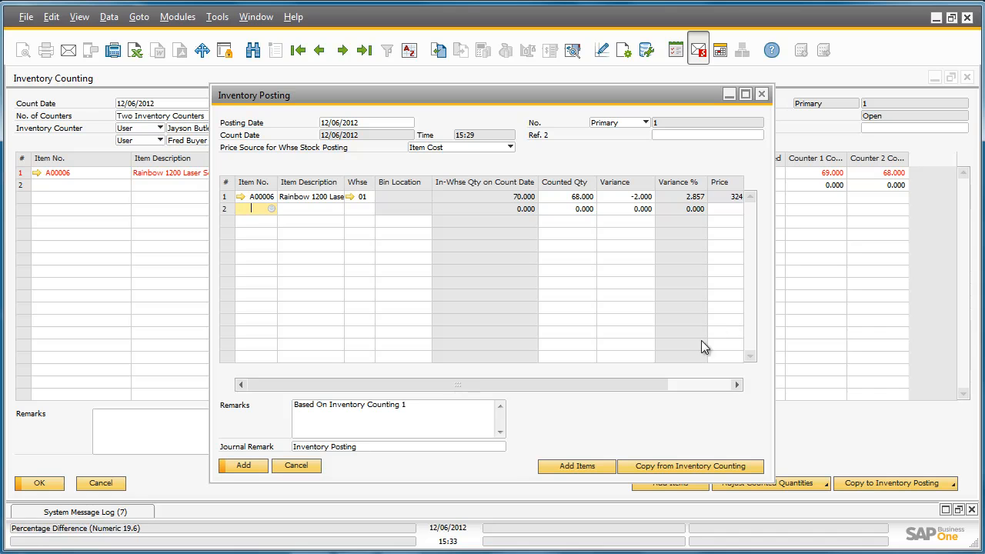
pyautogui.click(250, 466)
pyautogui.click(250, 467)
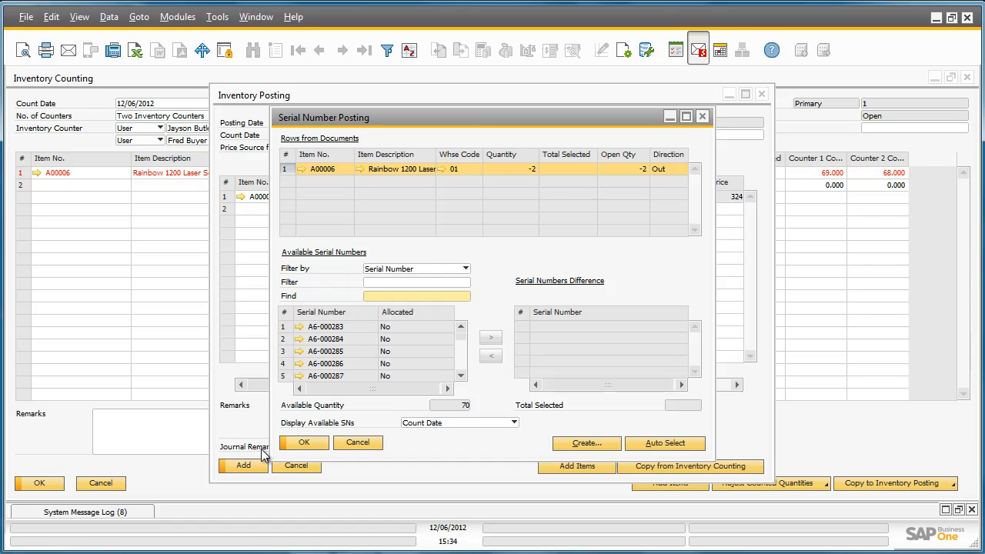
# - Assign serial numbers A6-000284 and A6-000285 to the serial numbers difference for item A00006 and update the selection
pyautogui.click(285, 338)
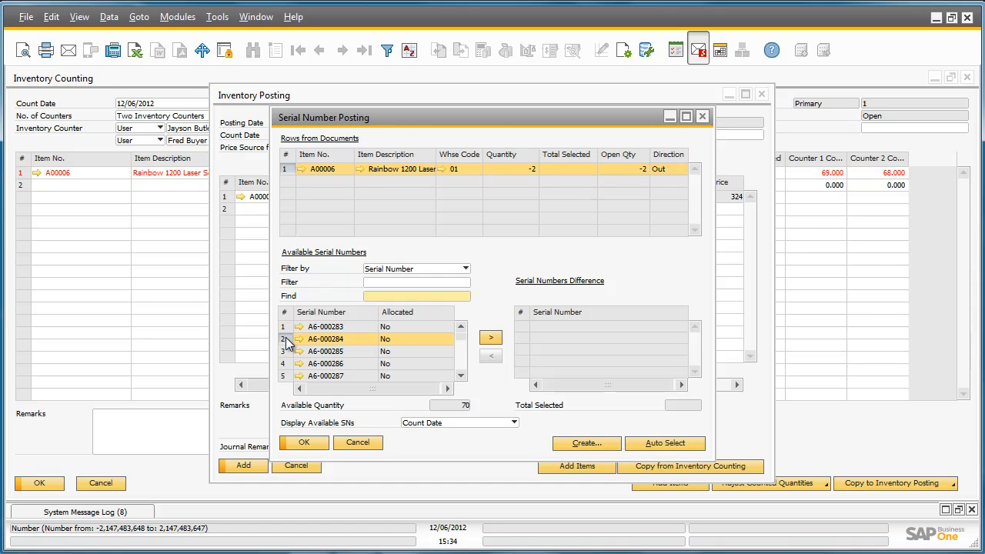
pyautogui.click(490, 337)
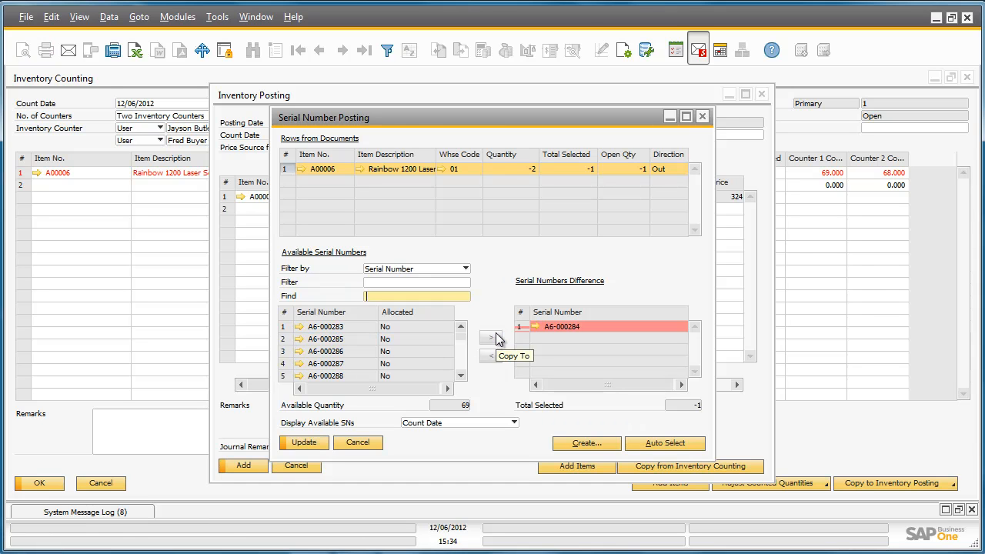
pyautogui.click(283, 339)
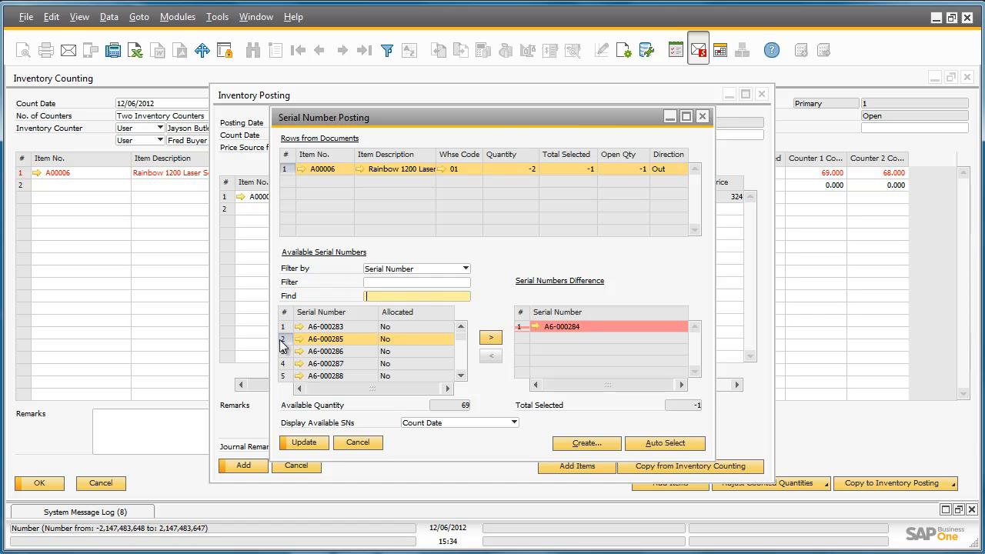
pyautogui.click(493, 340)
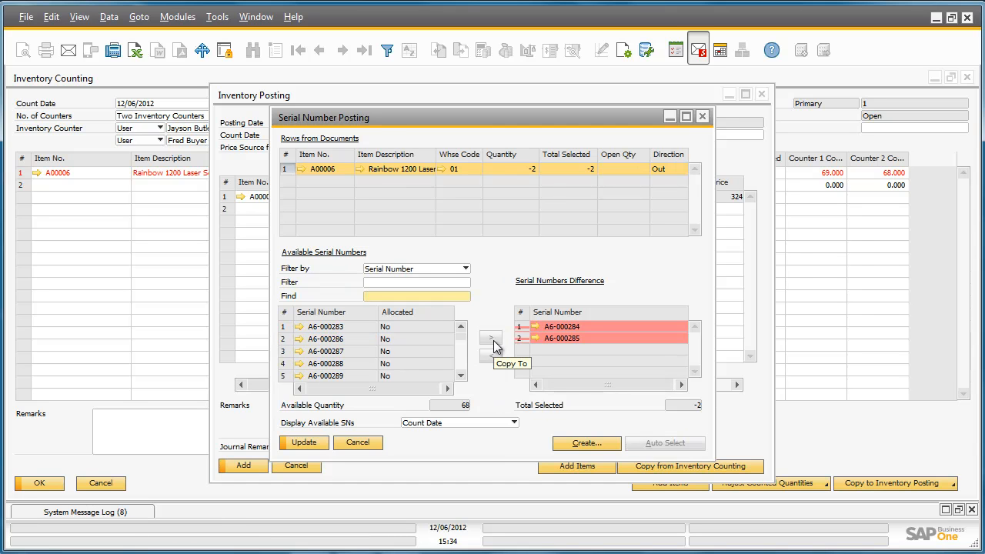
pyautogui.click(314, 442)
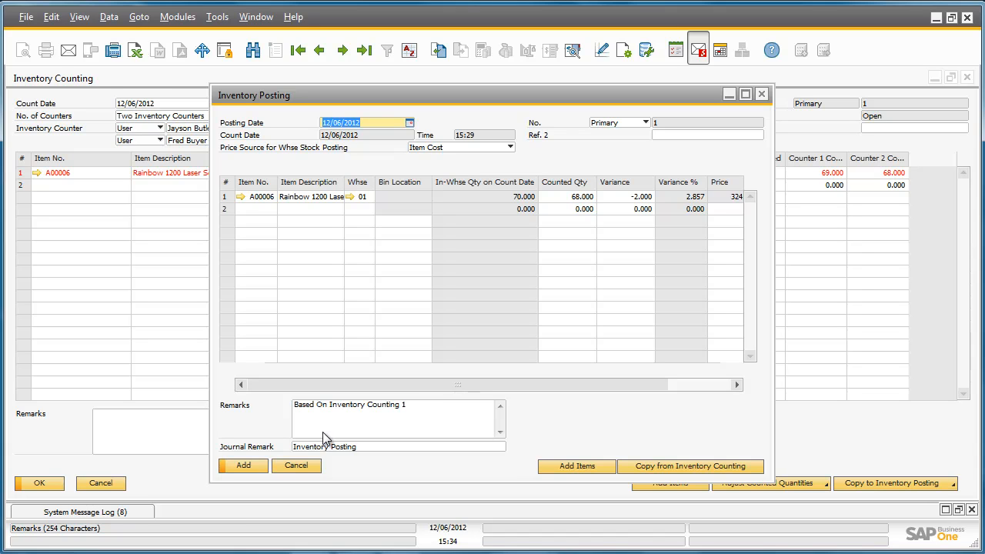
# - Add the inventory posting as a final document, and close the posting and counting windows
pyautogui.click(258, 467)
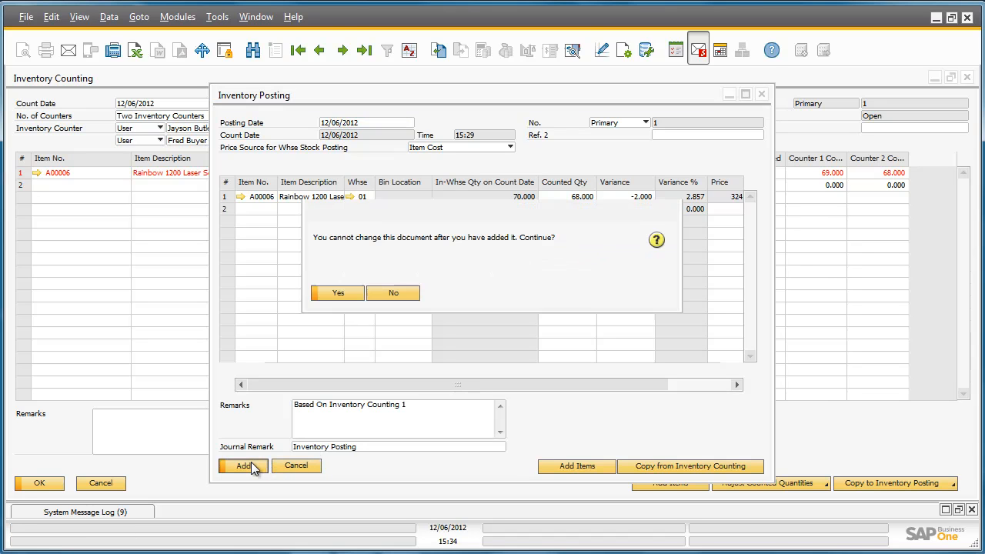
pyautogui.click(342, 293)
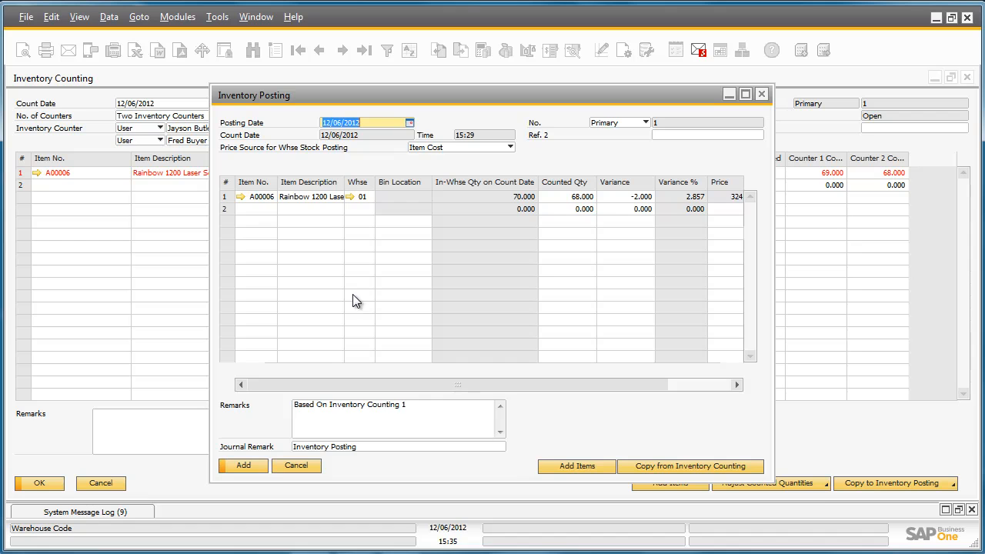
pyautogui.click(762, 95)
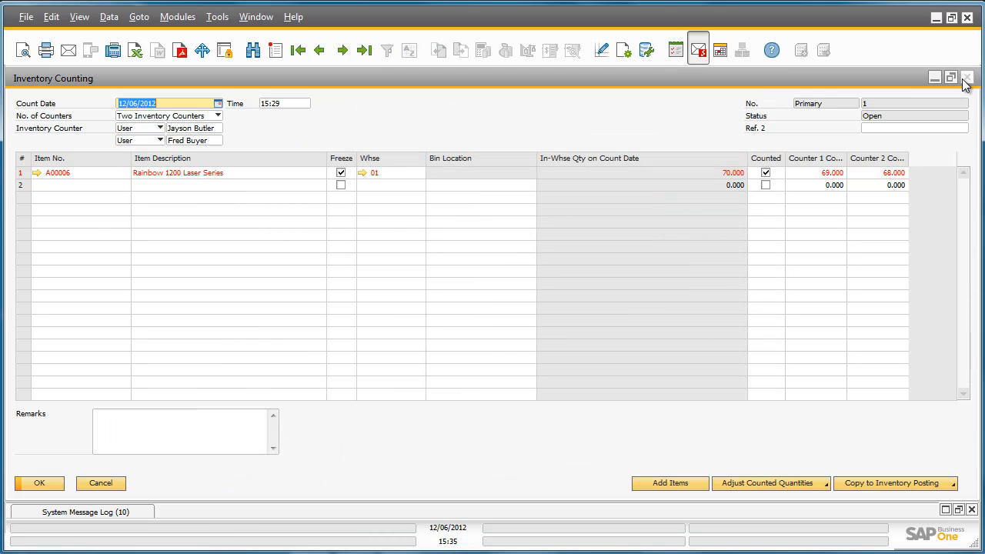
pyautogui.click(967, 78)
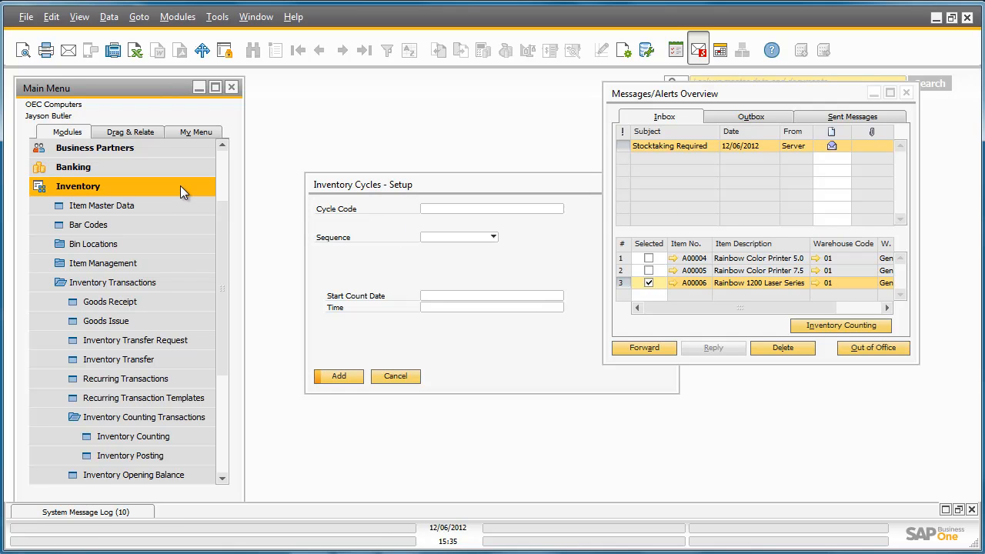
# - Run the Inventory Counting Transactions Report with its default selection criteria and maximize the report window
pyautogui.click(187, 278)
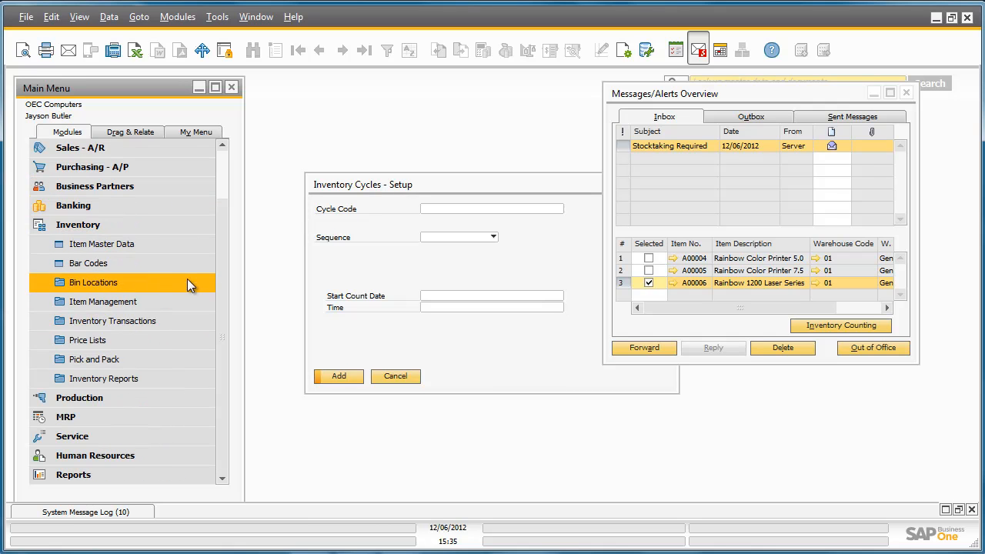
pyautogui.click(167, 378)
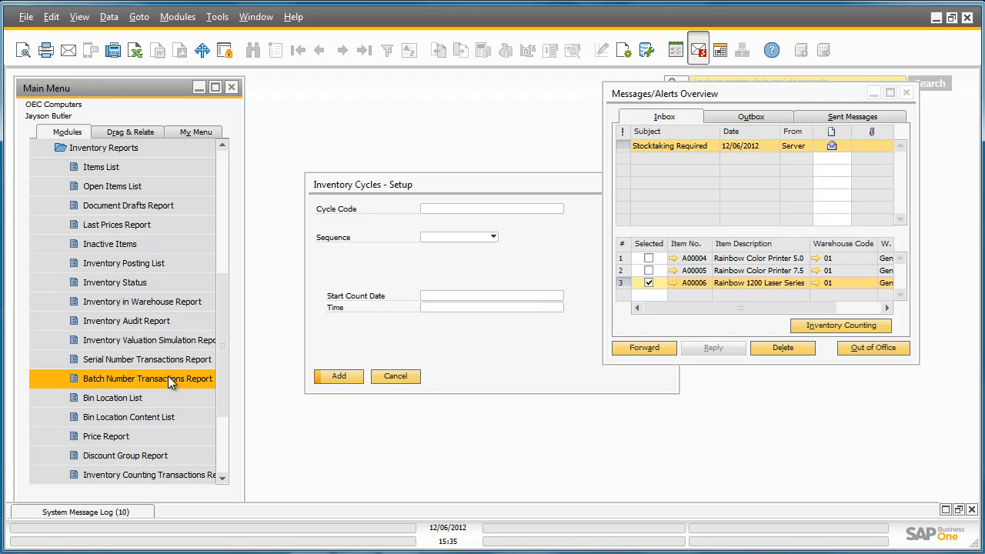
pyautogui.scroll(-2, 190, 383)
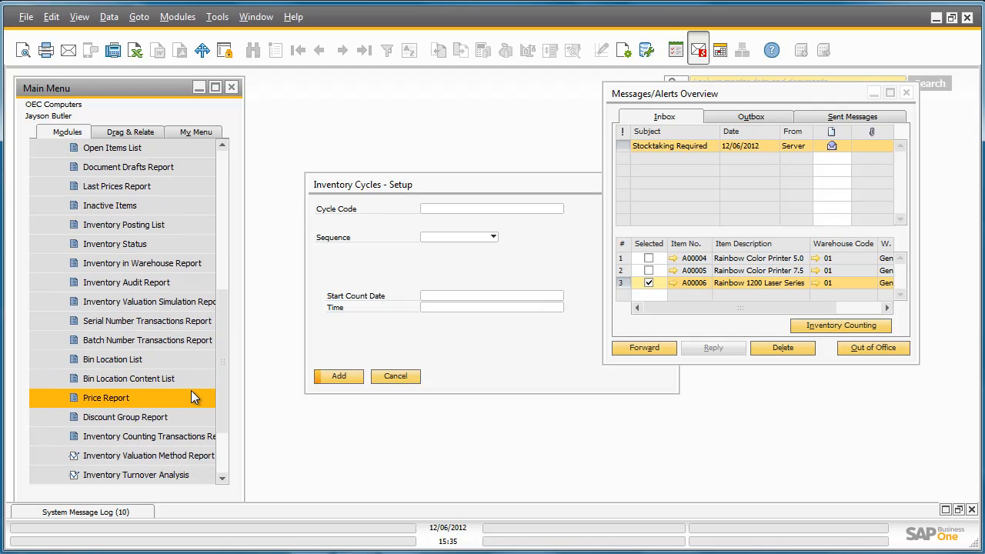
pyautogui.click(199, 435)
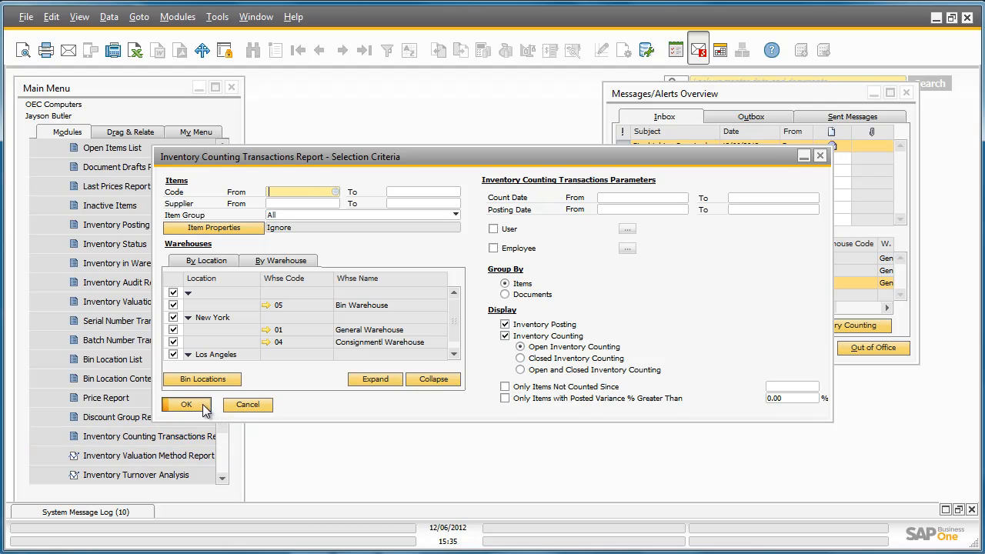
pyautogui.click(189, 405)
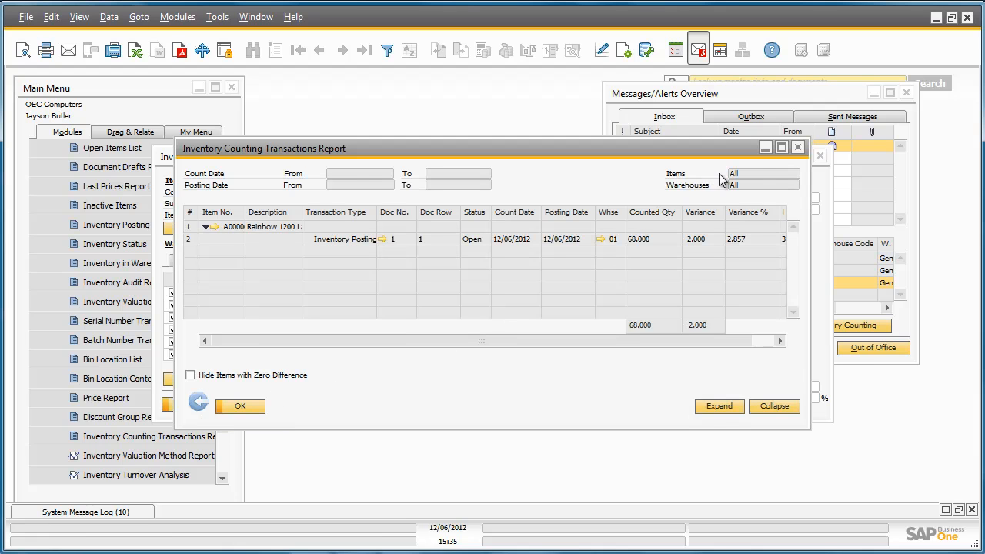
pyautogui.click(785, 146)
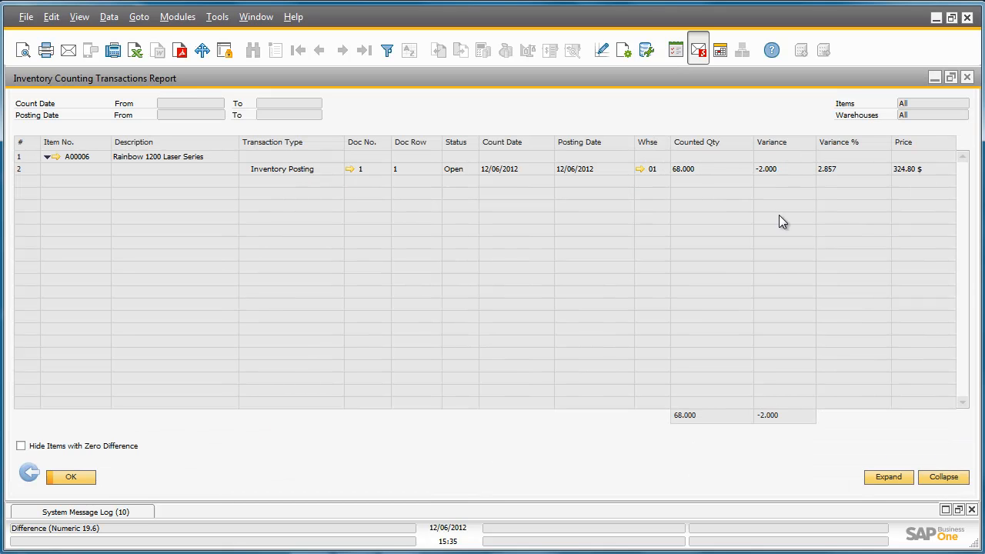